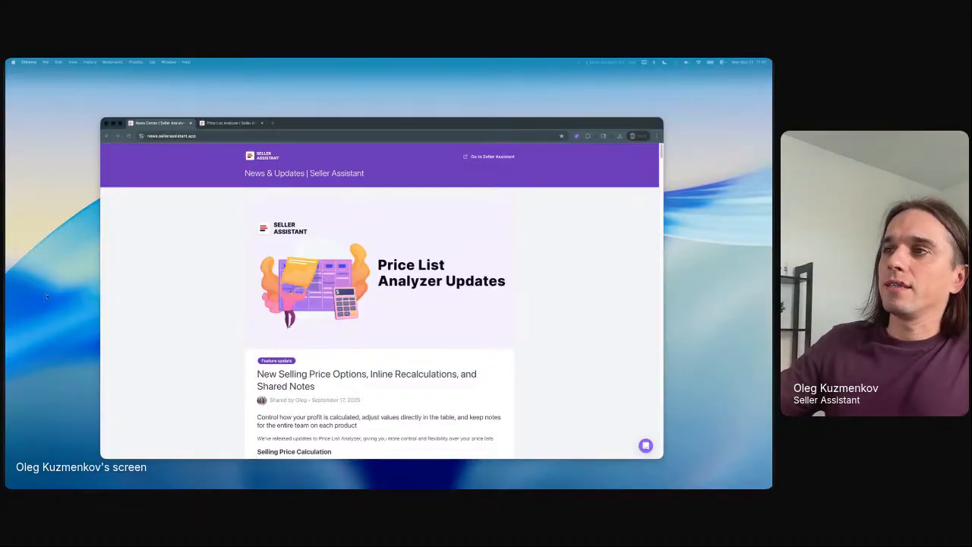
- Skim the news post about the Price List Analyzer updates and check the analyzer's price list upload form
scroll(486, 304, "down", 1)
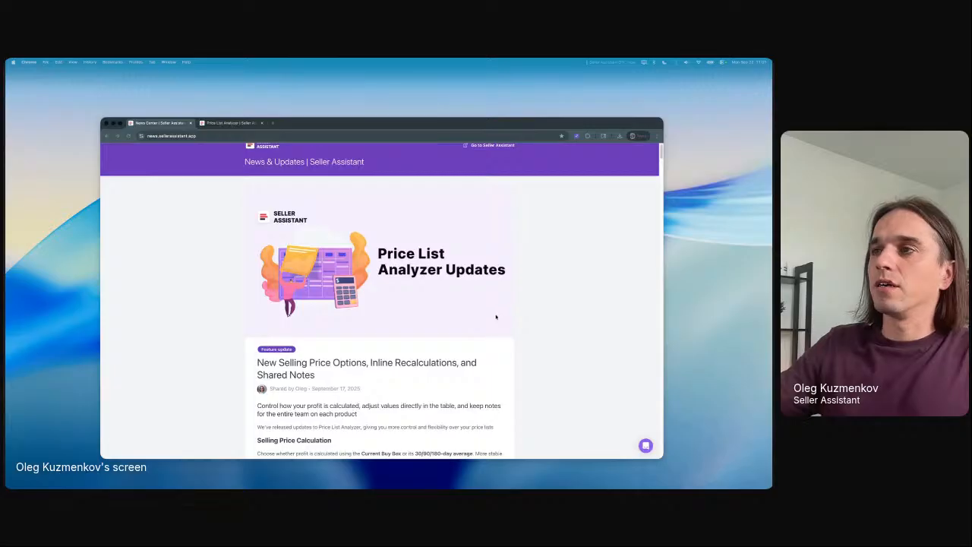
scroll(502, 318, "down", 1)
scroll(509, 323, "down", 1)
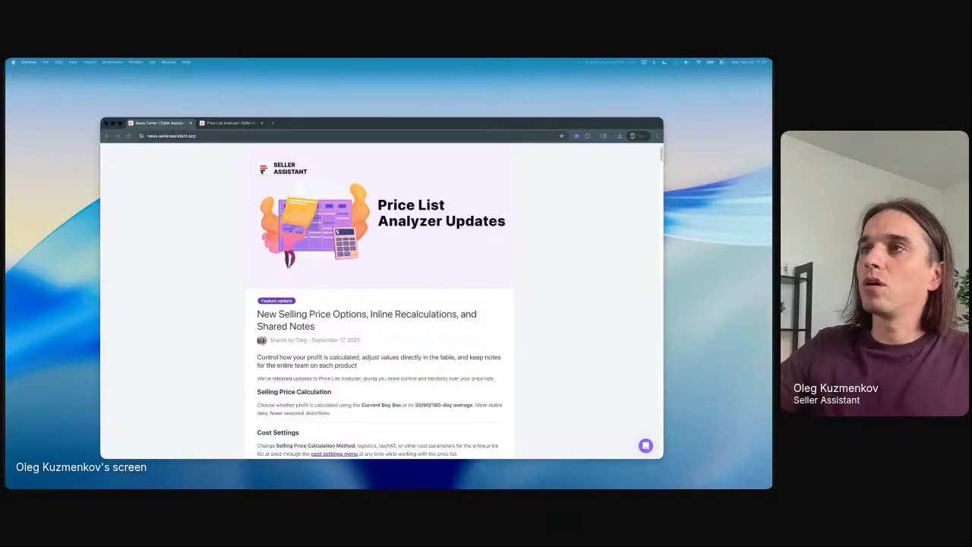
left_click(229, 124)
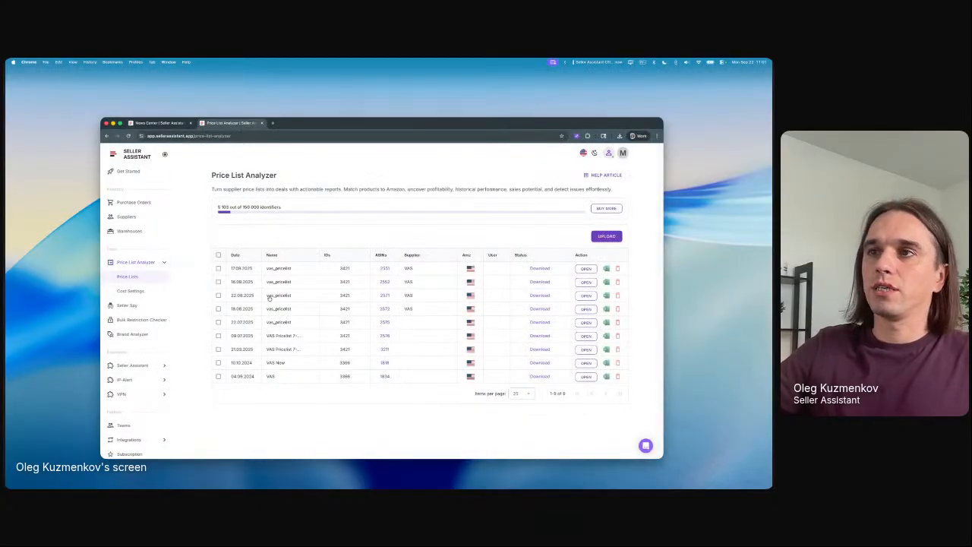
left_click(608, 237)
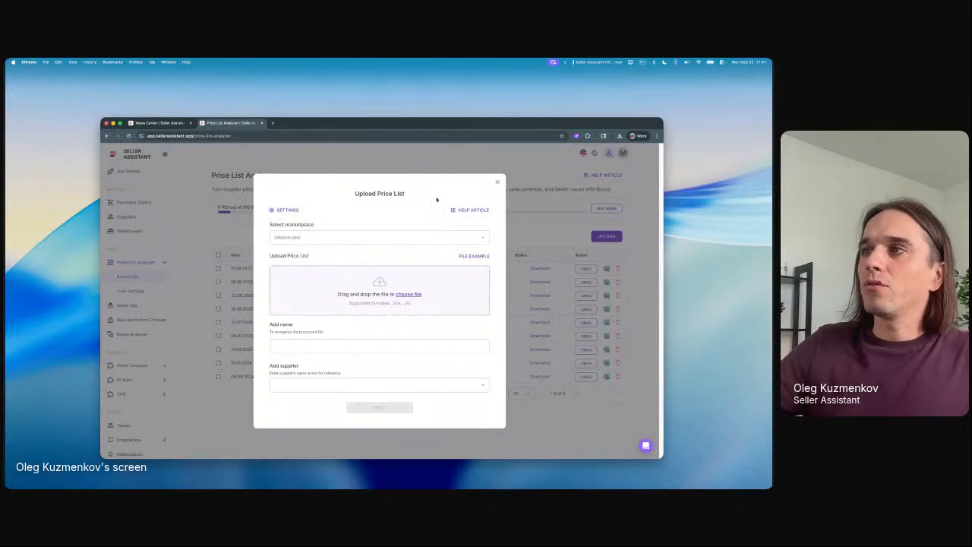
left_click(497, 182)
- Review the Price List Analyzer cost settings and the available selling price calculation methods for amazon.com
left_click(136, 292)
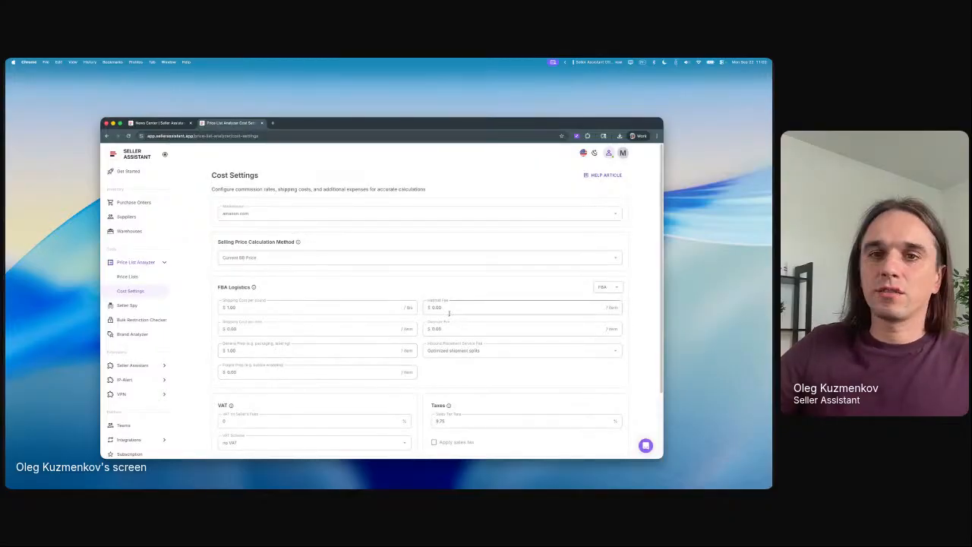
scroll(288, 406, "down", 3)
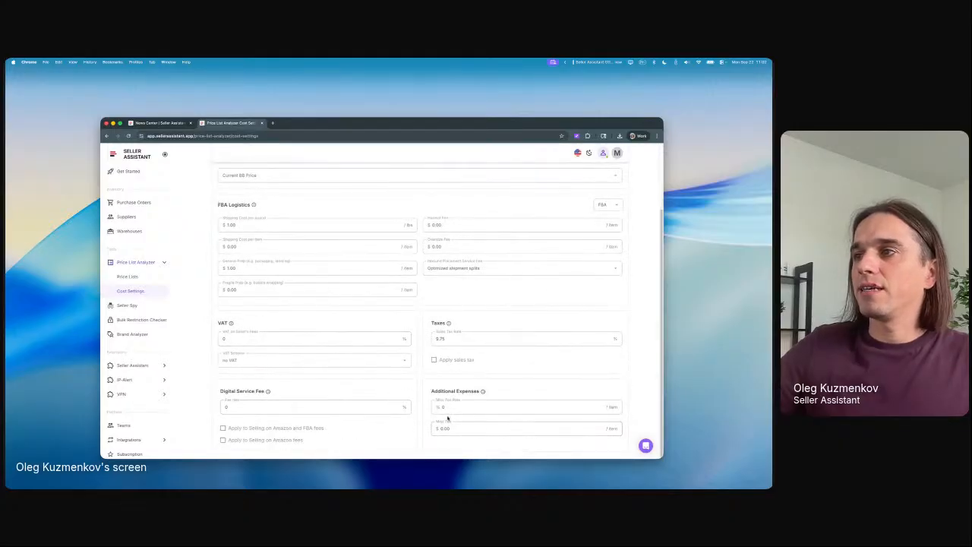
scroll(462, 431, "up", 3)
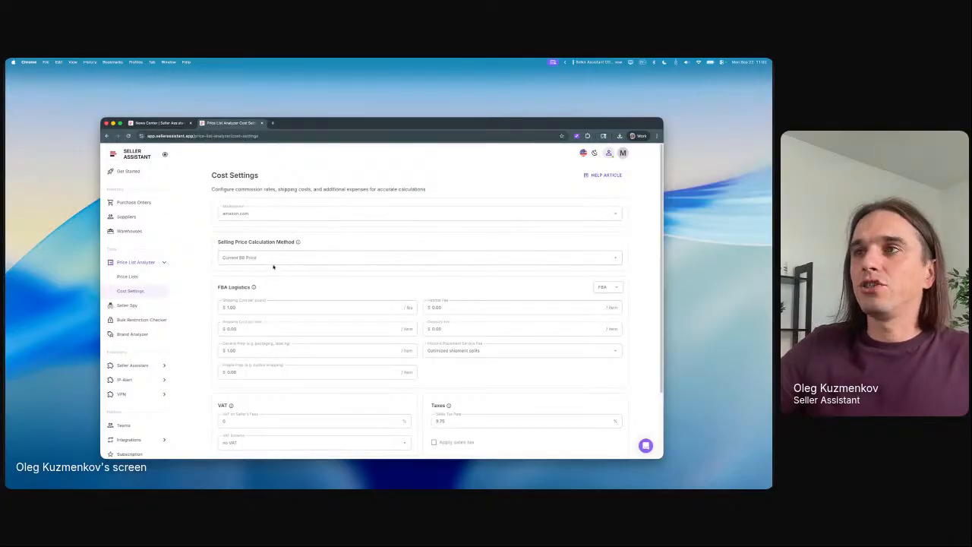
left_click(270, 259)
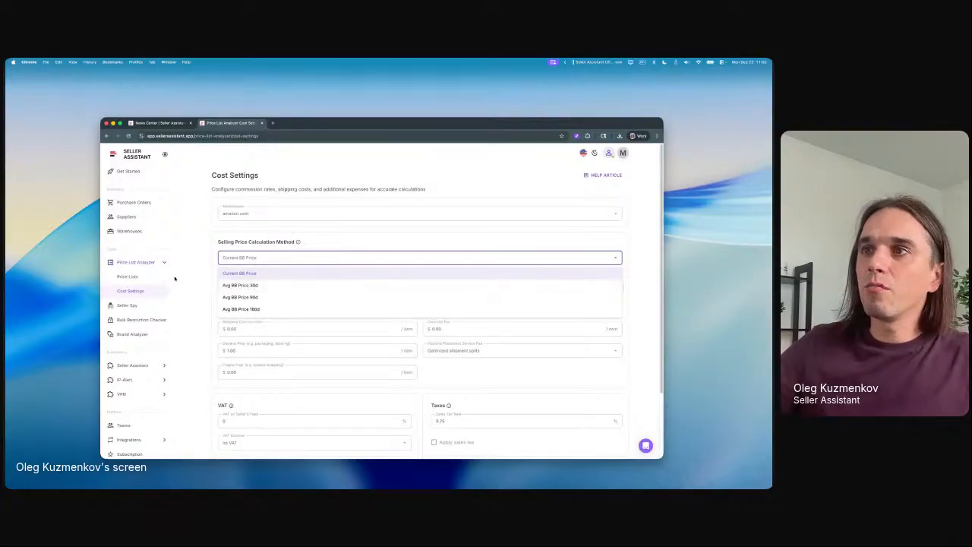
left_click(288, 239)
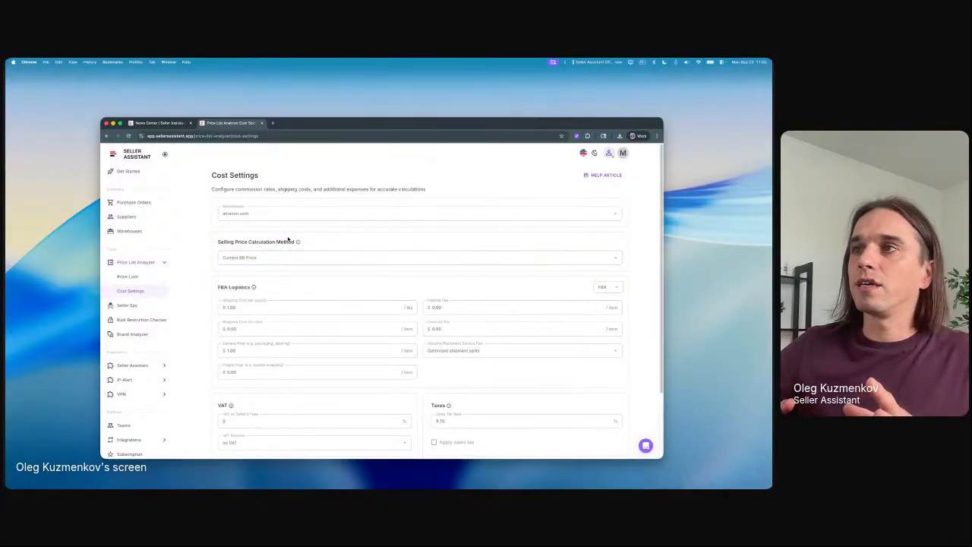
- Begin a new price list upload and set its selling price calculation method to Avg BB Price 30d
left_click(145, 277)
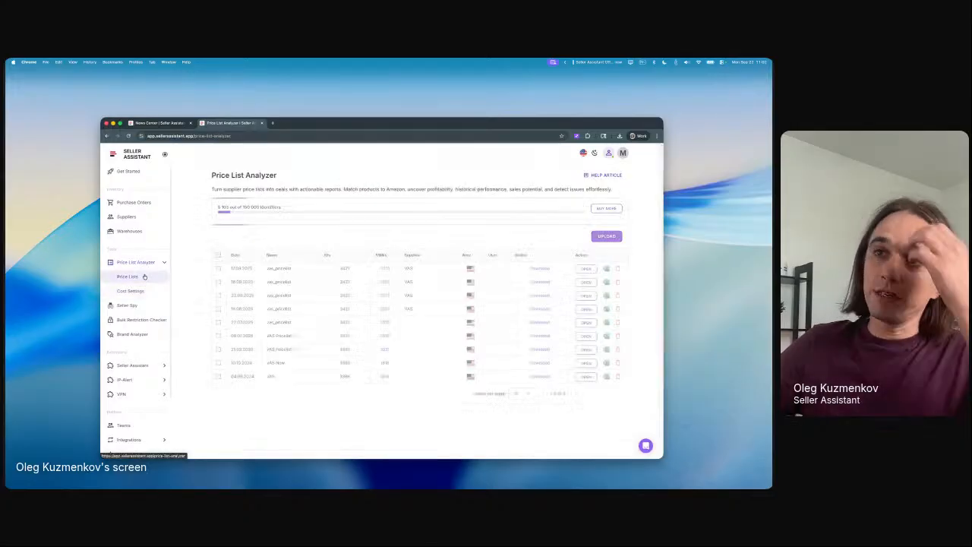
left_click(607, 237)
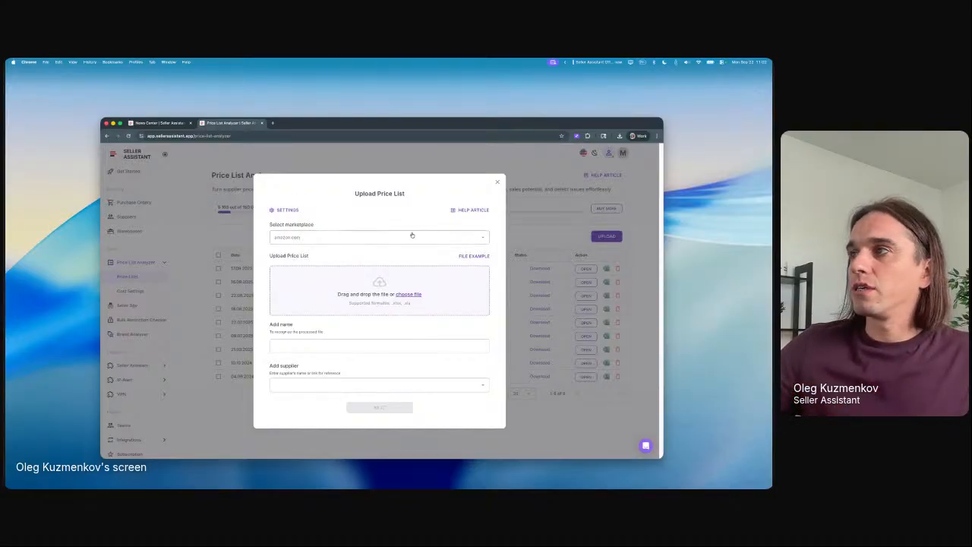
left_click(287, 211)
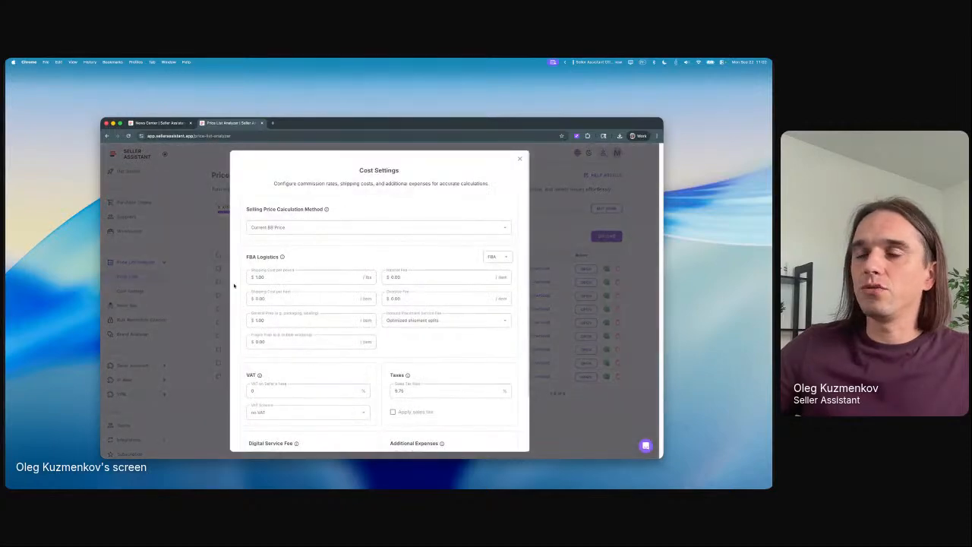
left_click(309, 229)
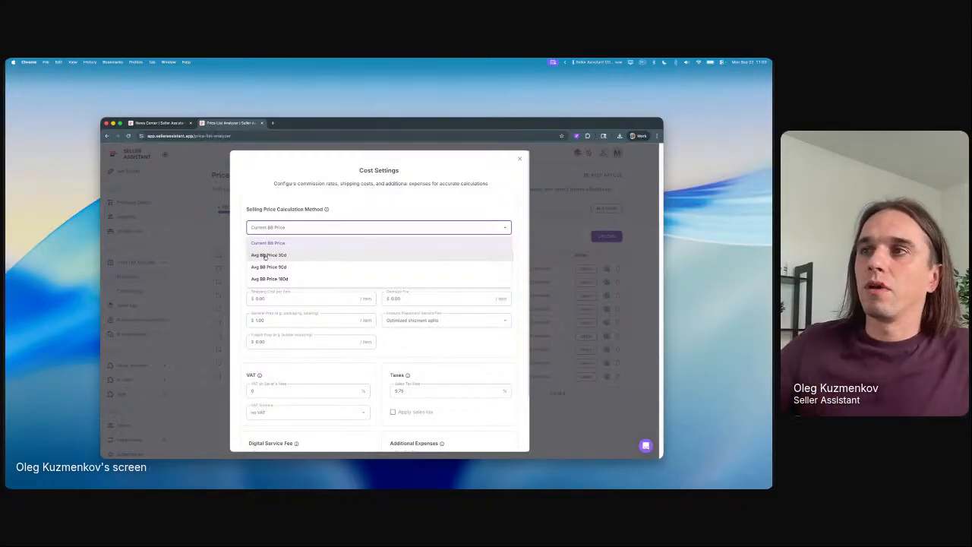
left_click(265, 256)
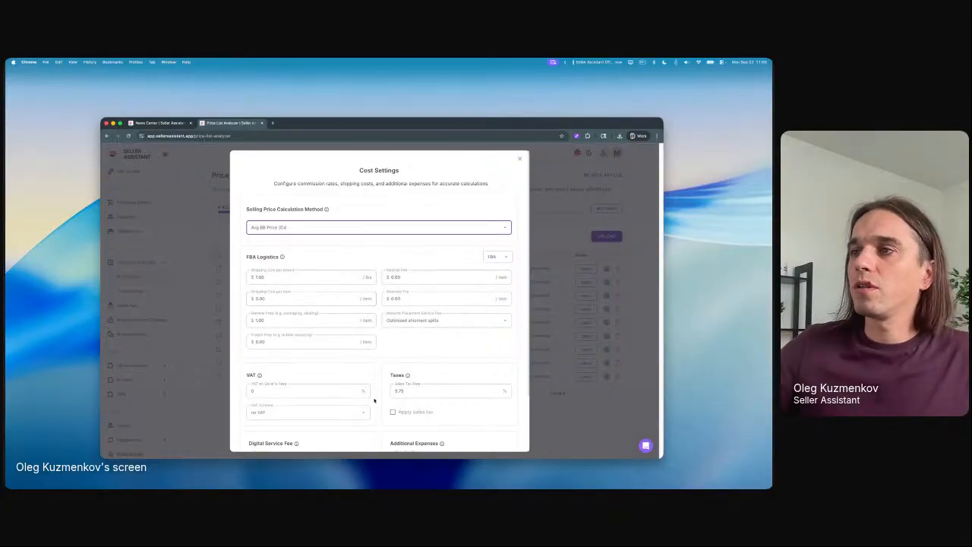
scroll(456, 319, "down", 2)
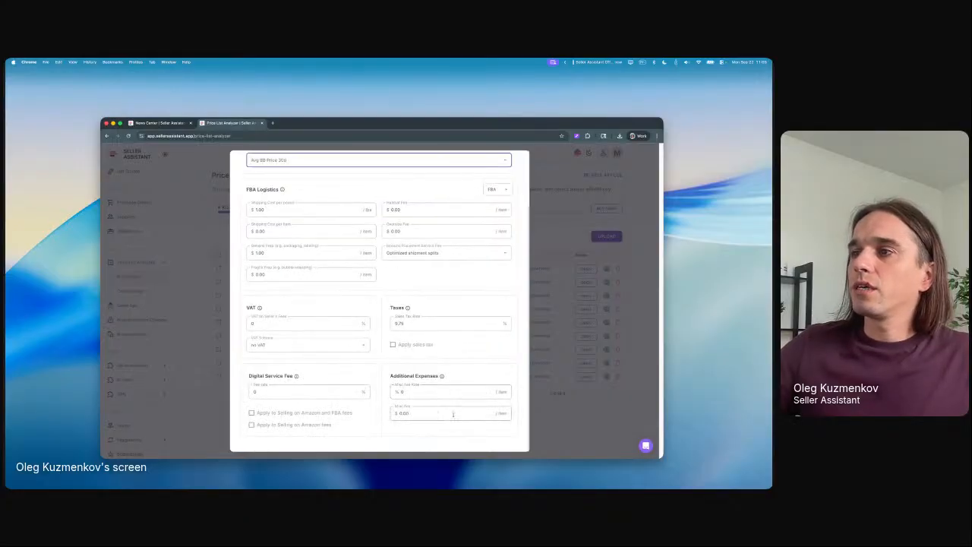
scroll(392, 419, "up", 2)
left_click(520, 159)
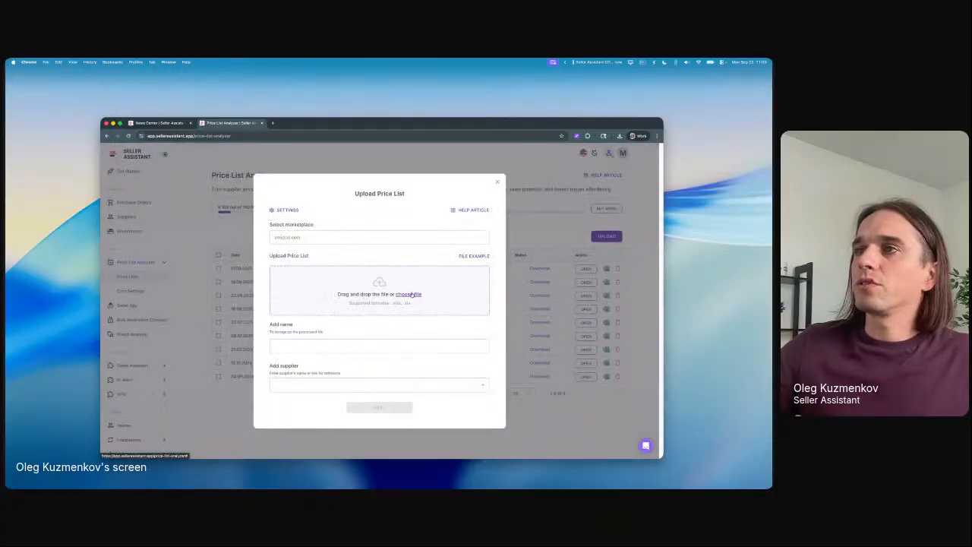
- Attach vas_pricelist.xlsx from the Demo folder, assign VAS as the supplier, and continue to the table setup
left_click(411, 295)
left_click(272, 213)
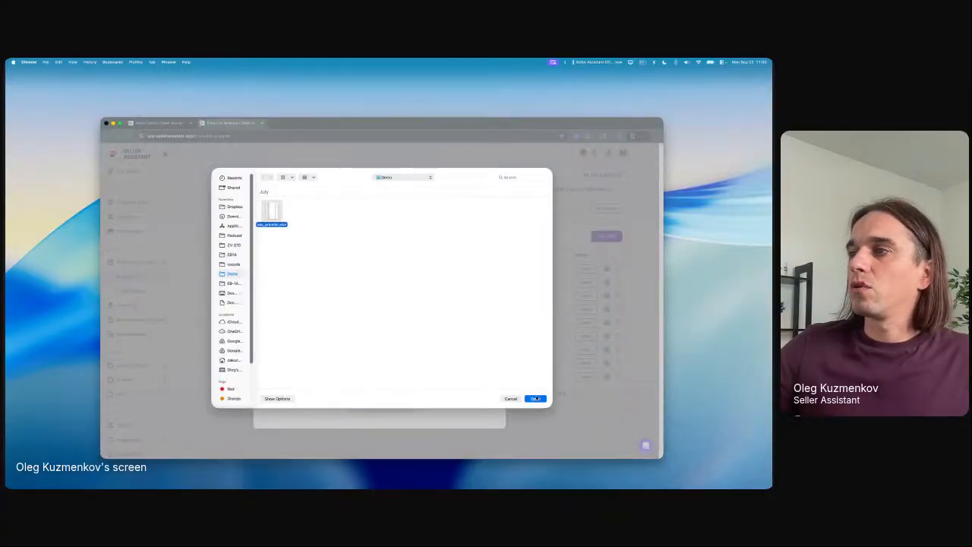
left_click(539, 400)
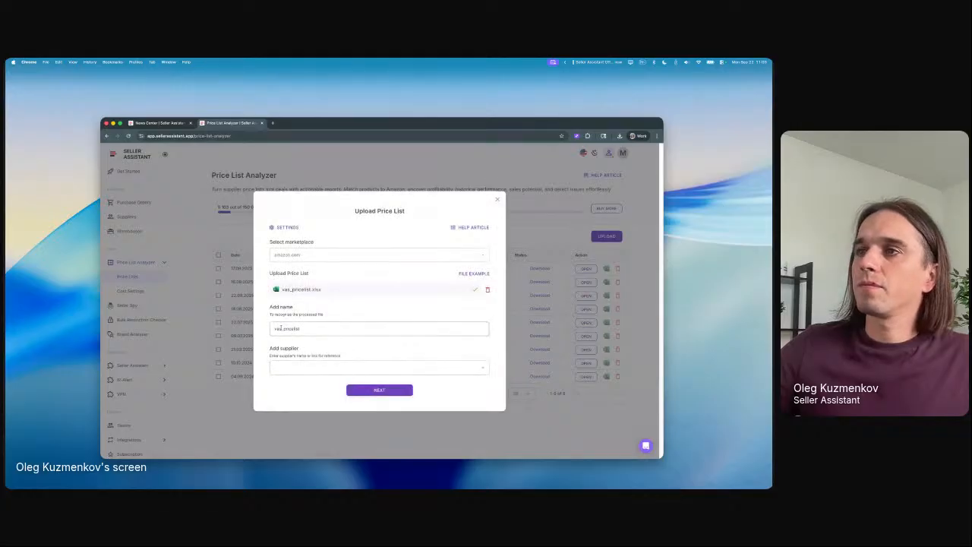
left_click(344, 365)
left_click(310, 396)
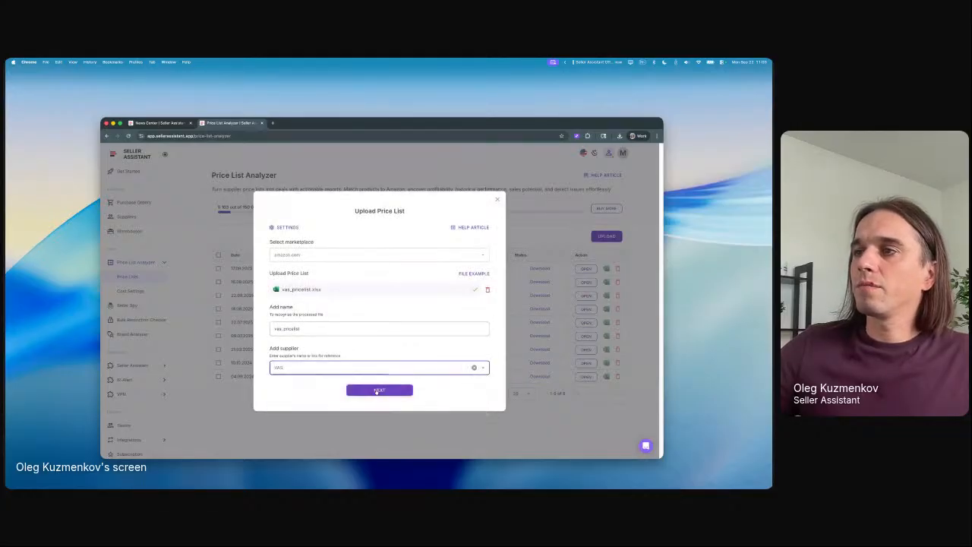
left_click(380, 390)
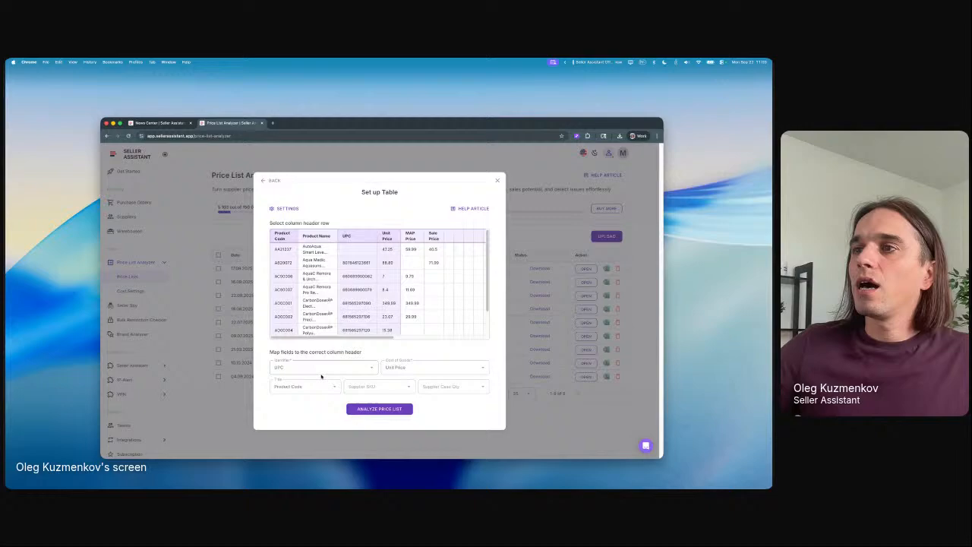
- Map Title to Product Name and Supplier SKU to Product Code, keeping Unit Price as the cost, and start the analysis
left_click(399, 369)
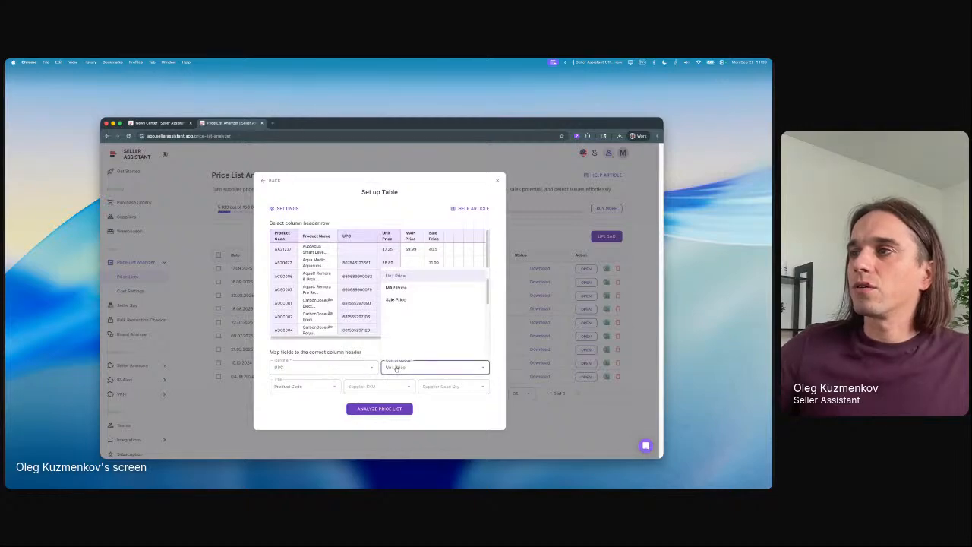
left_click(396, 369)
left_click(306, 387)
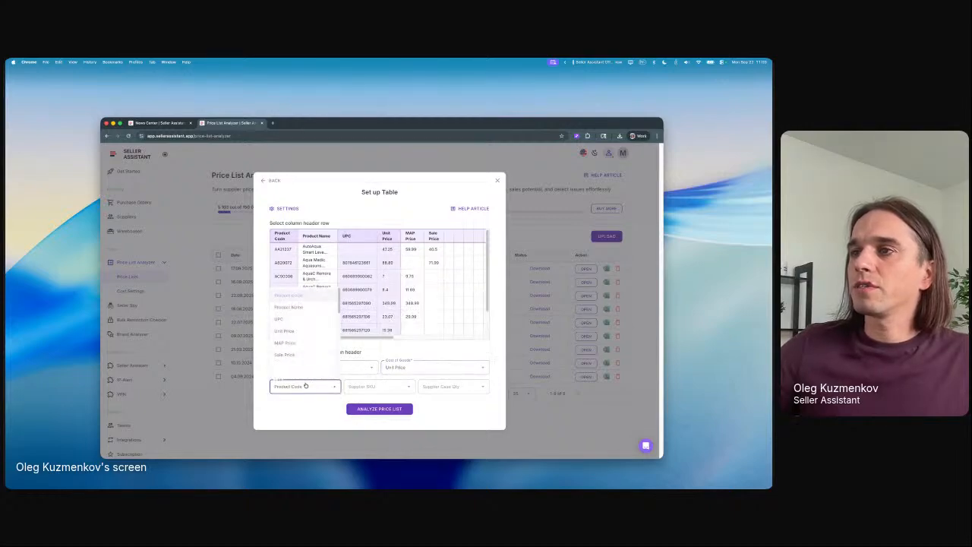
left_click(295, 308)
left_click(360, 391)
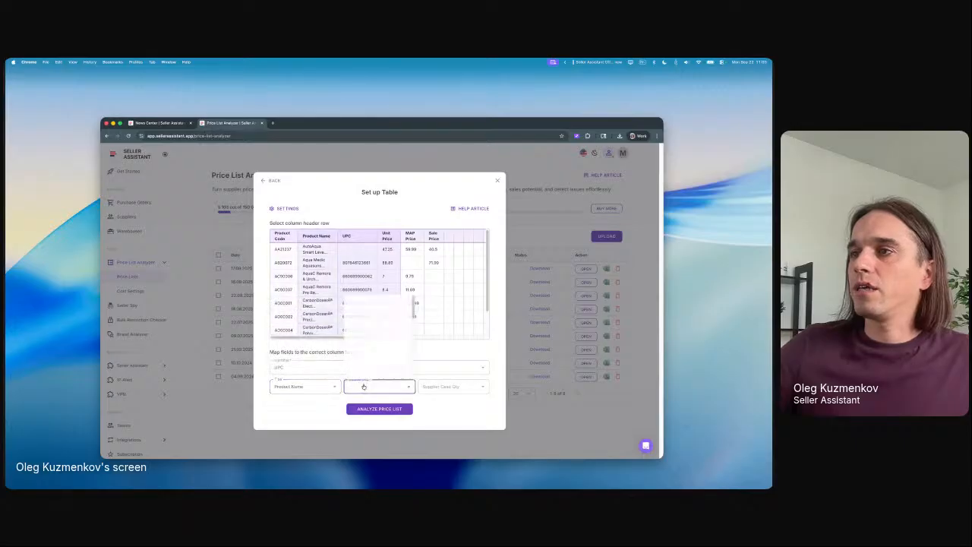
left_click(371, 295)
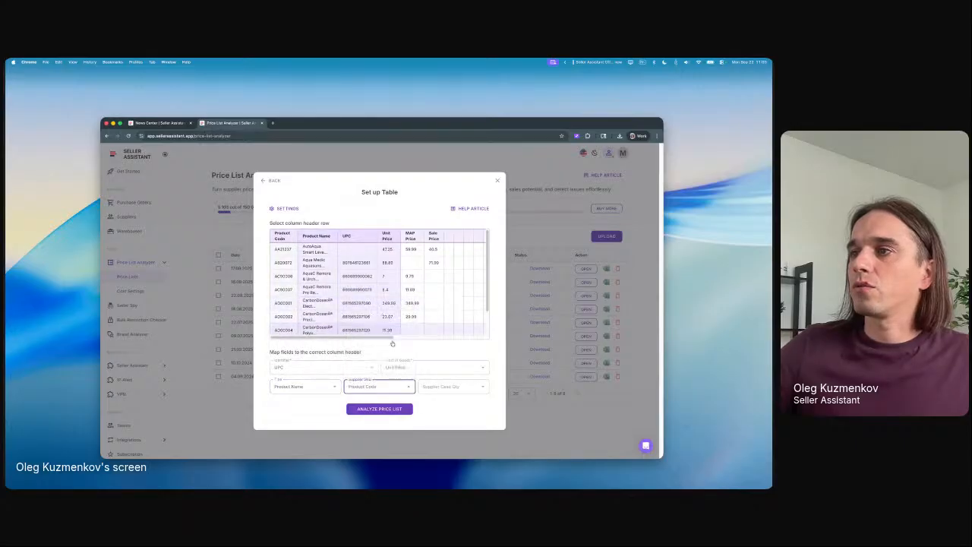
left_click(380, 409)
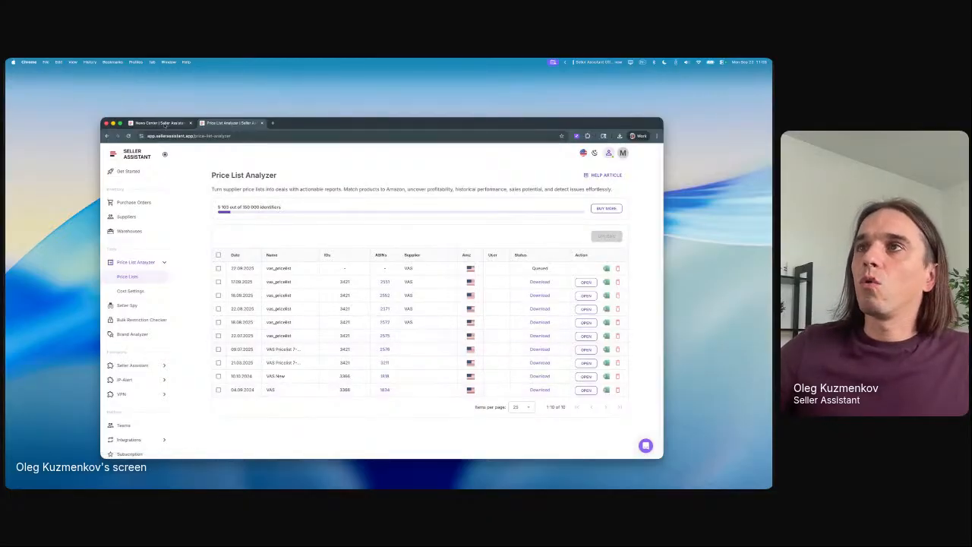
- Read the news post's sections on selling price calculation, cost settings and inline editing
left_click(165, 123)
scroll(384, 322, "down", 3)
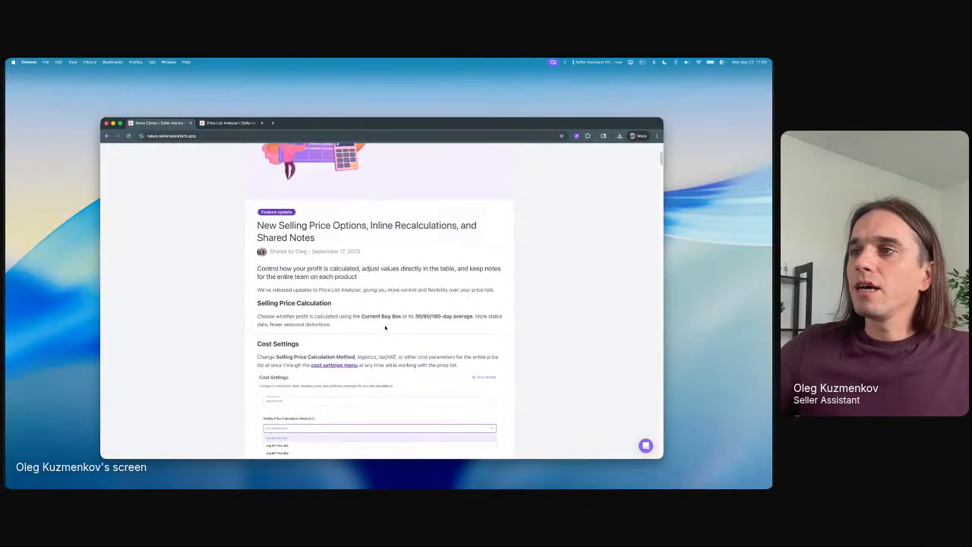
scroll(385, 328, "down", 3)
scroll(319, 314, "down", 3)
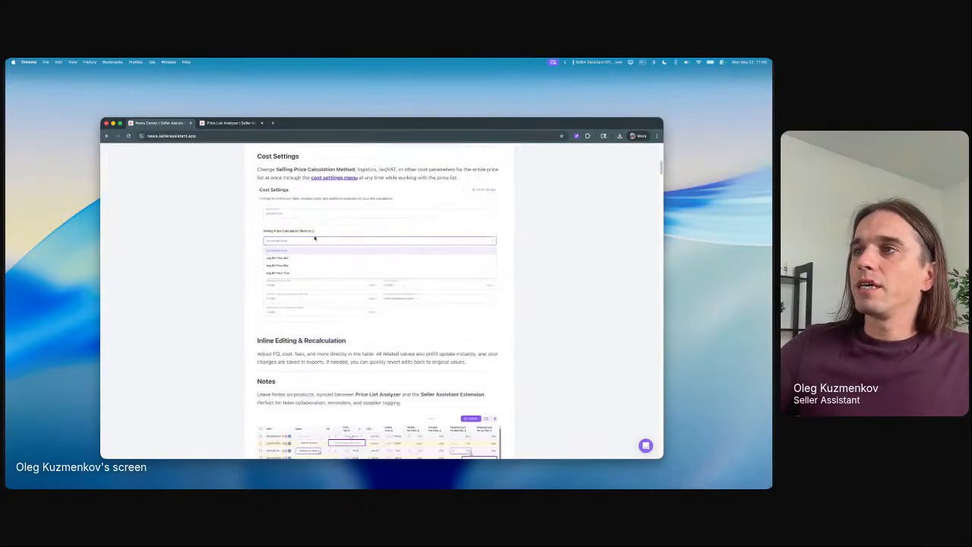
scroll(356, 188, "up", 1)
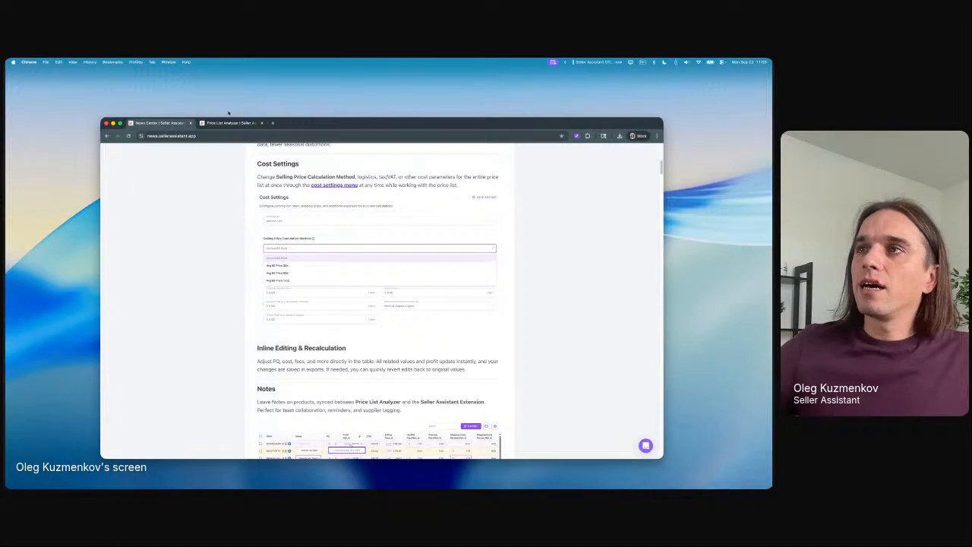
- Open the most recent completed vas_pricelist analysis and set the first product's PQ to 2
left_click(228, 122)
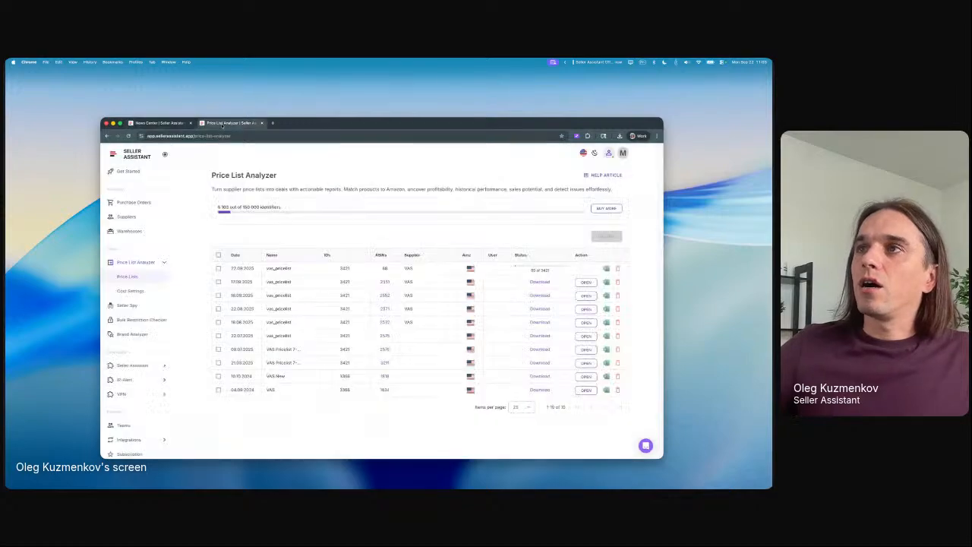
left_click(585, 282)
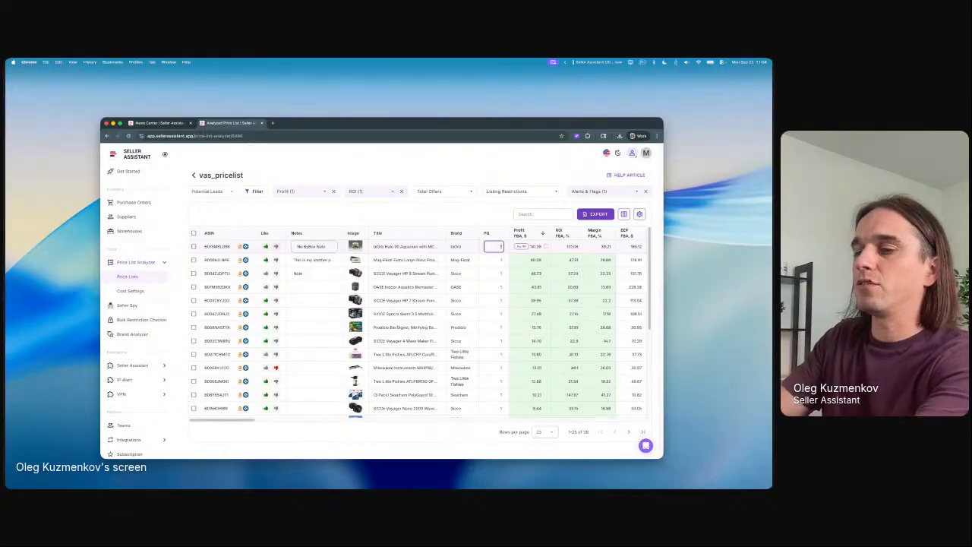
type("2")
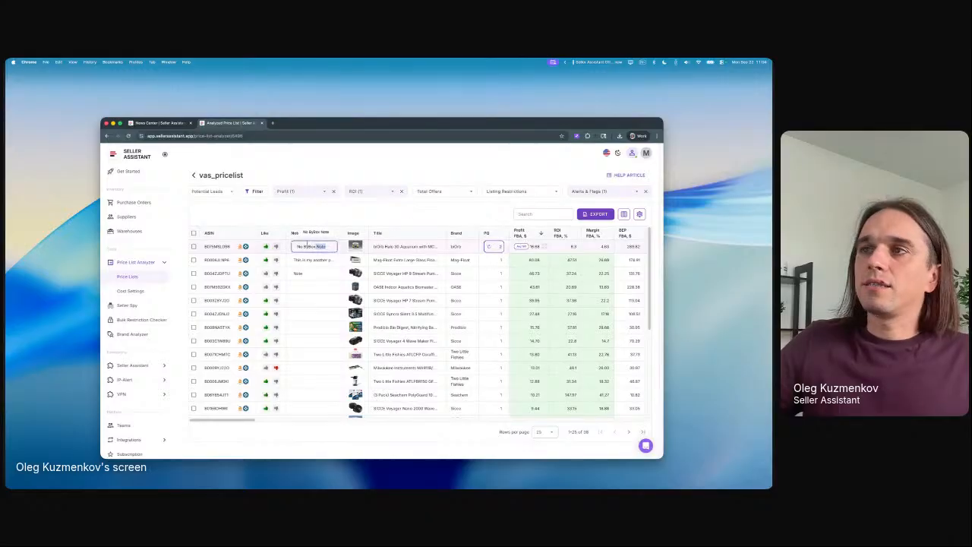
- Replace the note on the first product, the biOrb Halo 30 Aquarium, with "No BuyBox Price"
left_click_drag(328, 246, 286, 245)
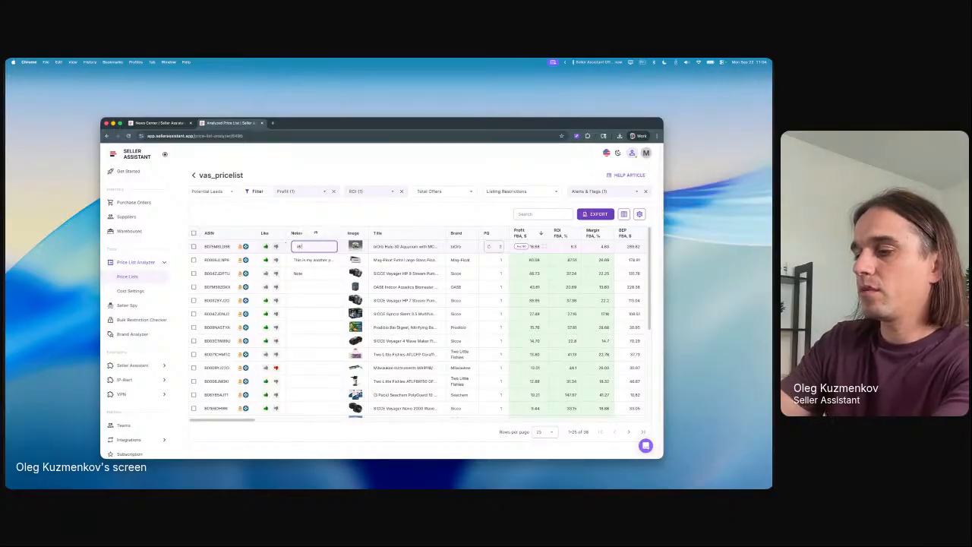
key("BackSpace")
key("BackSpace")
key("BackSpace")
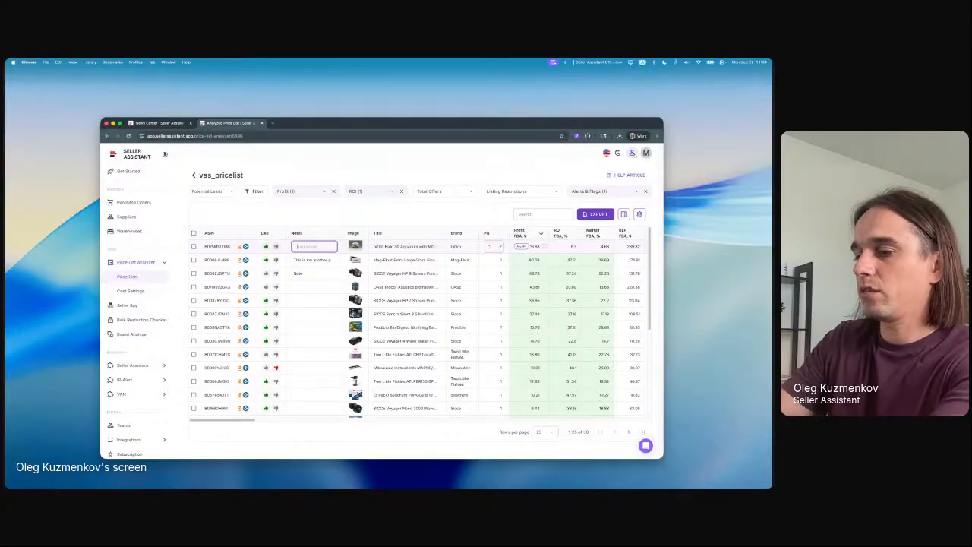
type("No Buy")
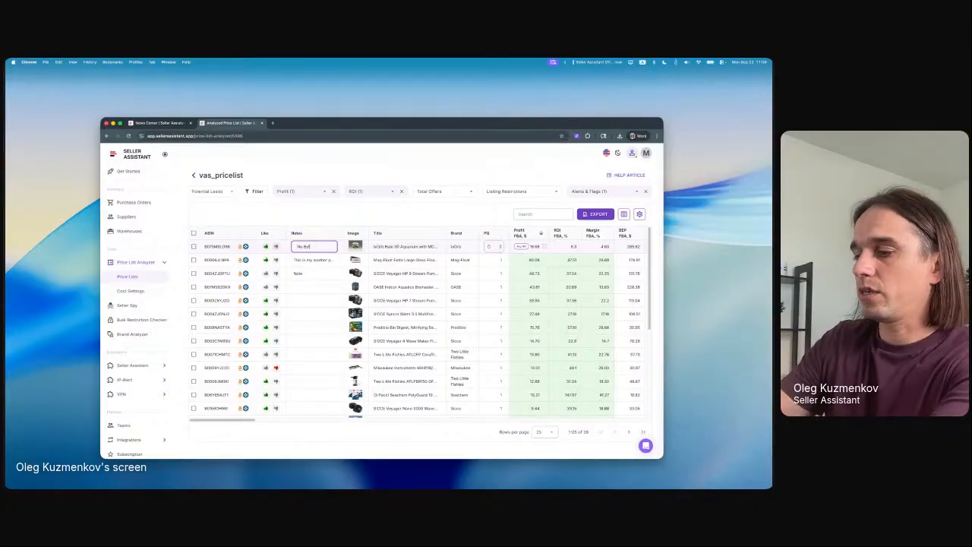
type("Bo")
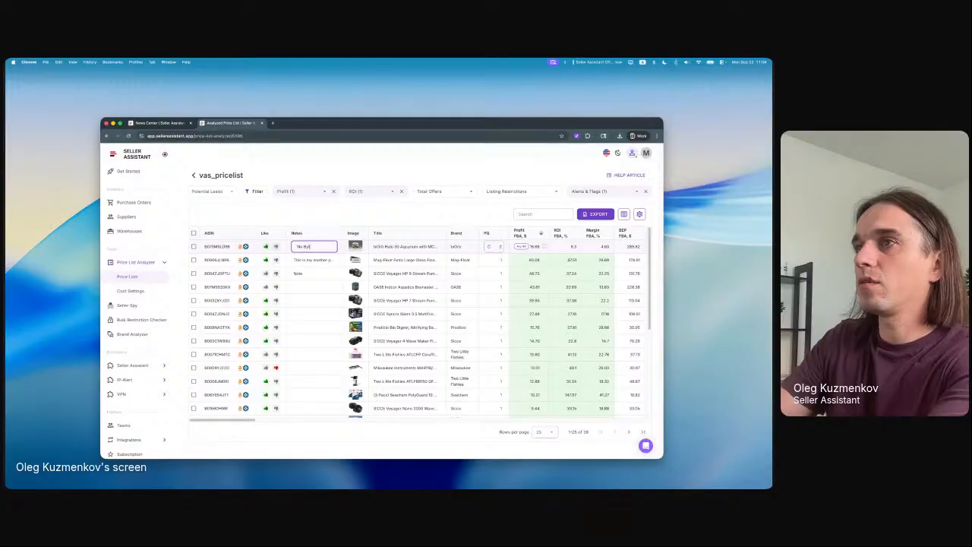
type("yBox")
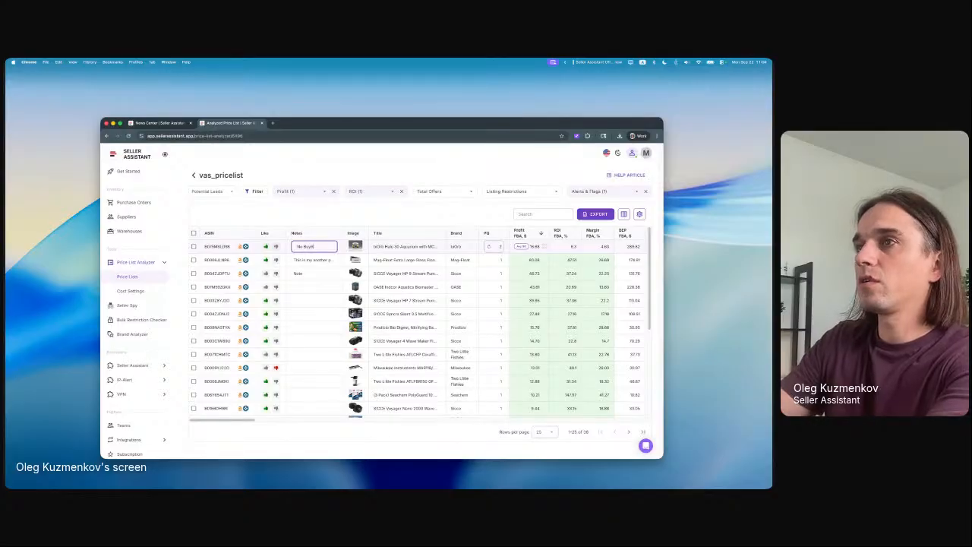
type(" Price")
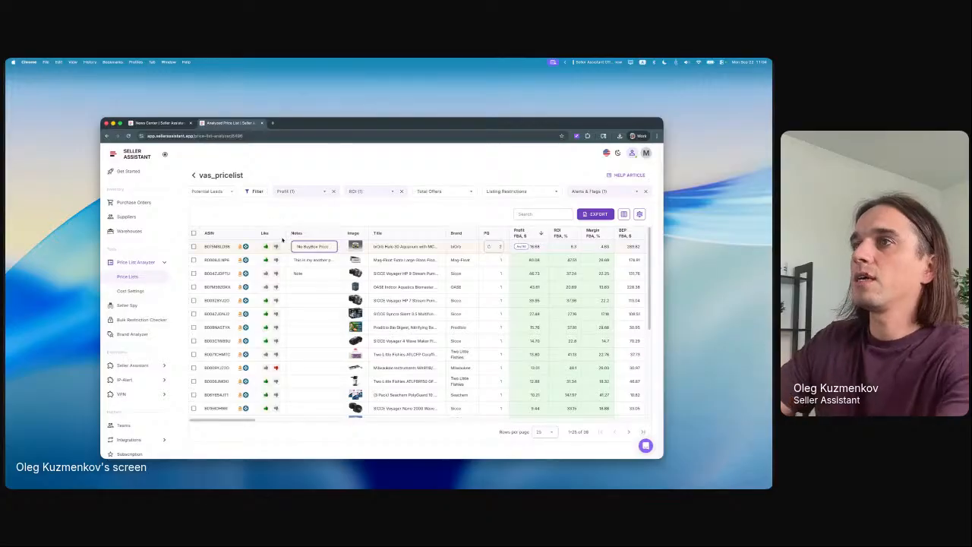
left_click(323, 221)
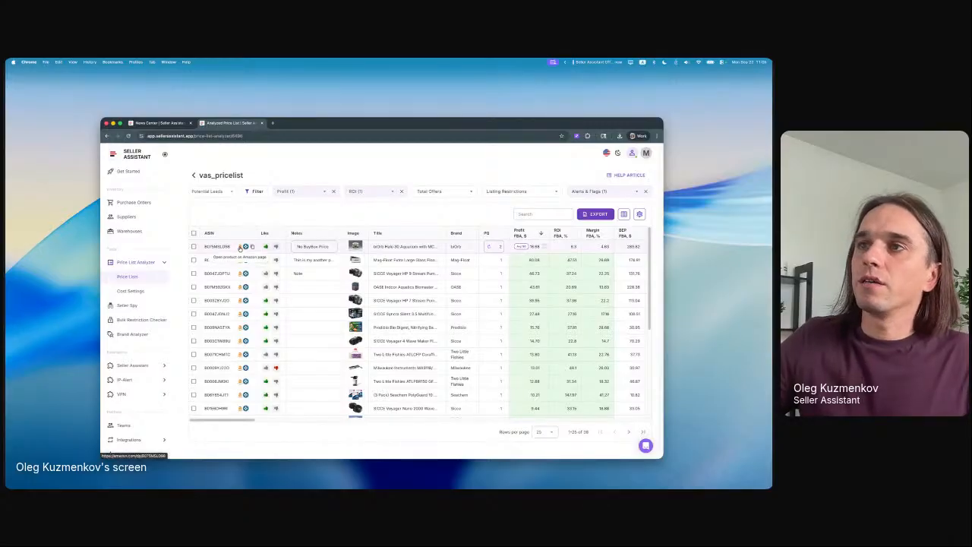
- Open the first product's Amazon page to check its note in the extension, and return to the news post's Inline Editing and Notes sections
left_click(241, 249)
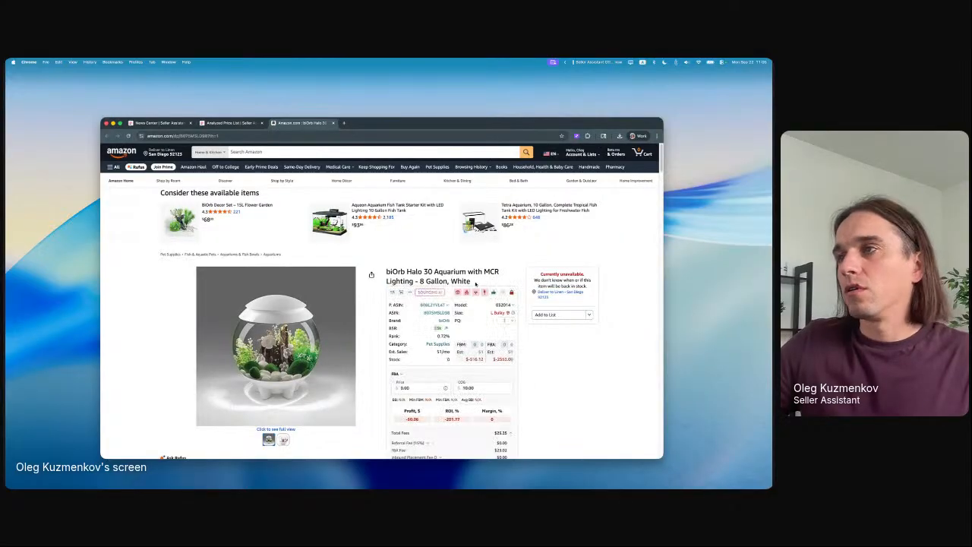
scroll(477, 307, "down", 5)
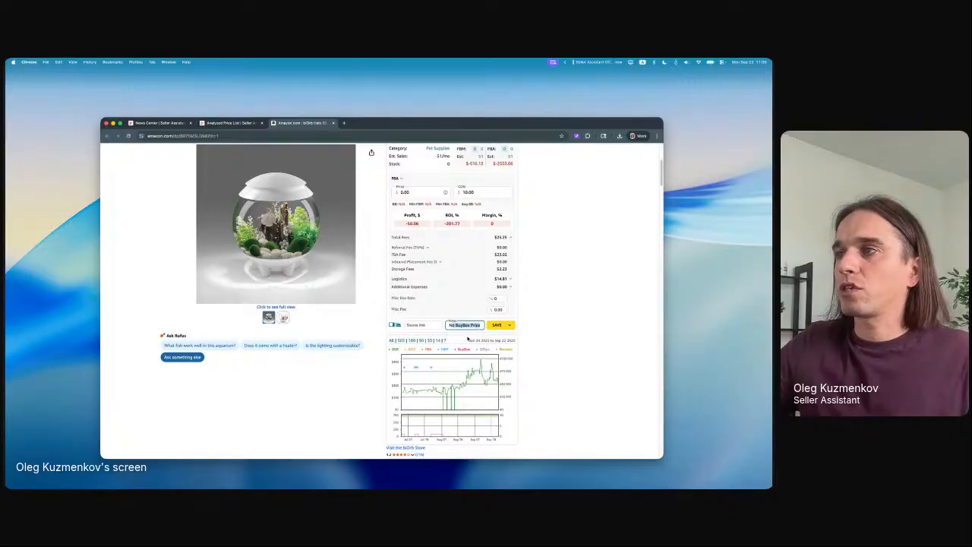
left_click(246, 124)
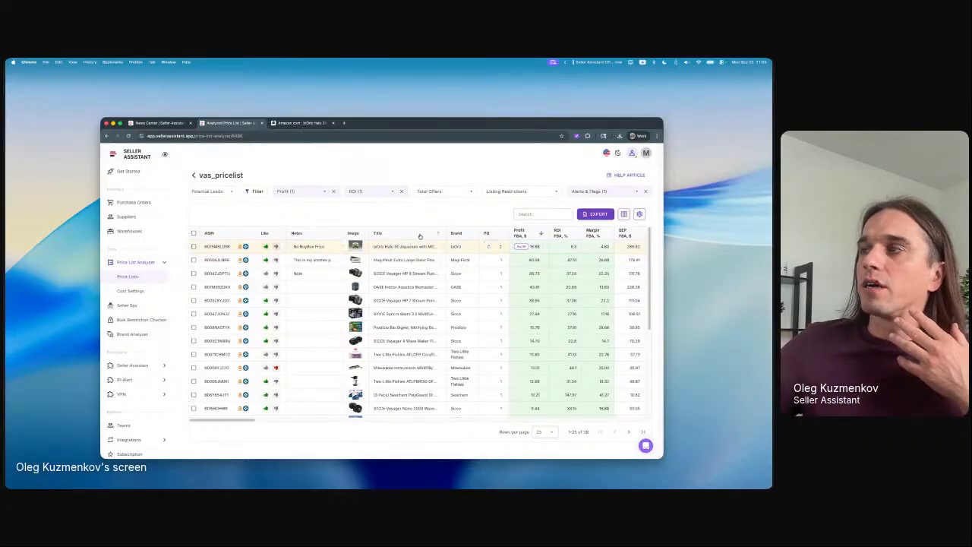
left_click(307, 122)
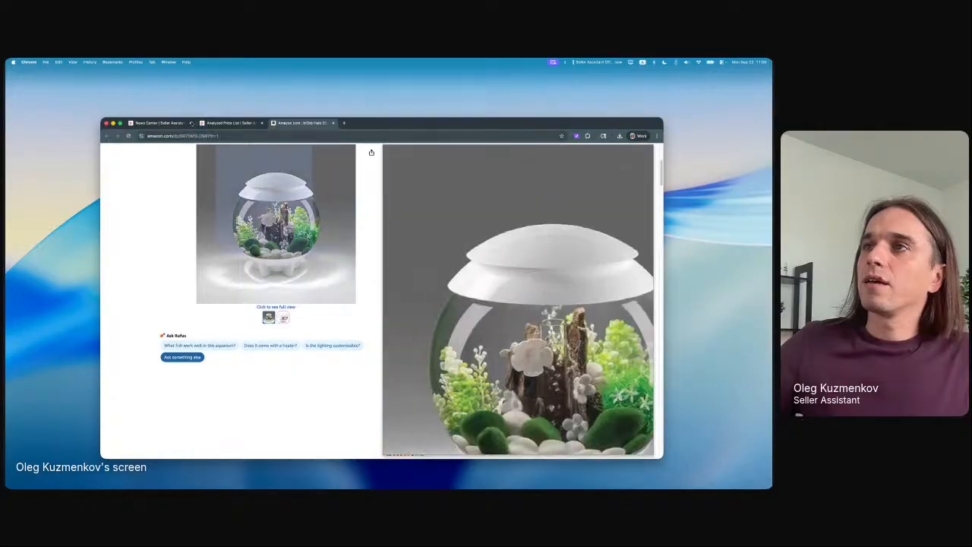
left_click(157, 122)
scroll(311, 329, "down", 2)
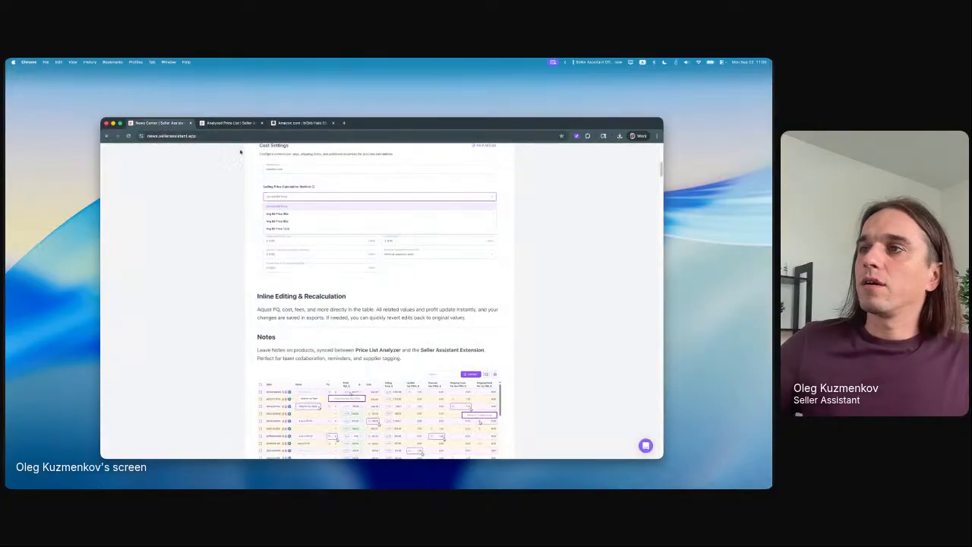
- In the vas_pricelist analysis's cost settings, set the FBA shipping cost per pound to $1.20 and the general prep fee to $1.2, and save
left_click(244, 124)
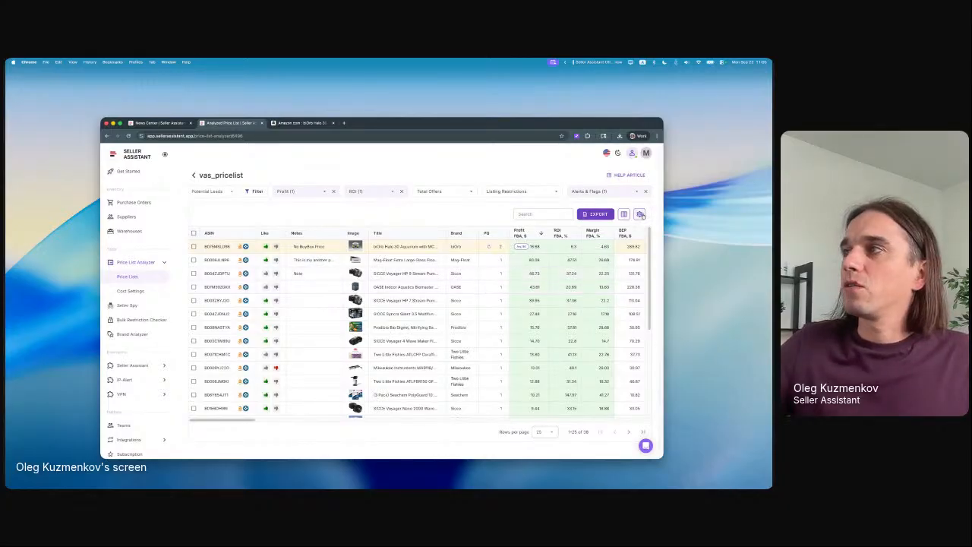
left_click(640, 215)
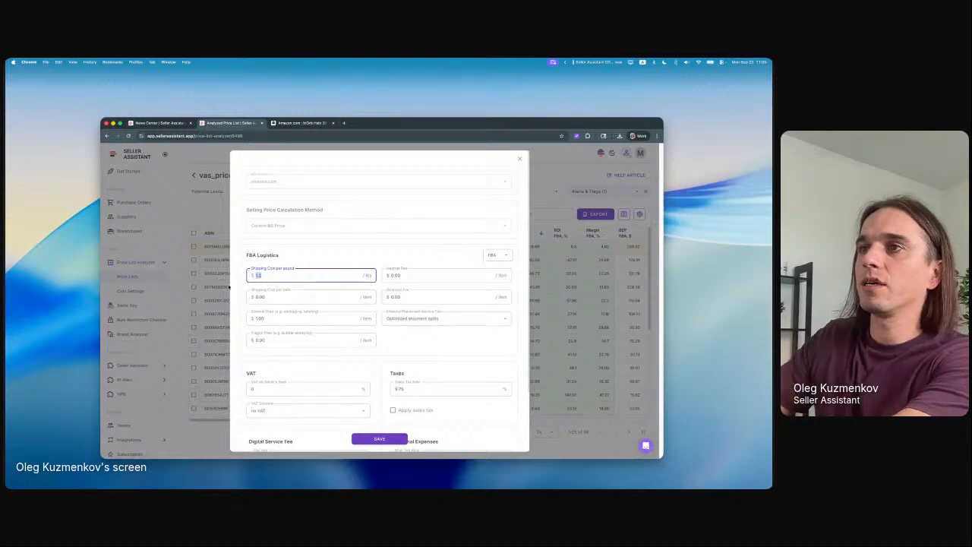
left_click(248, 318)
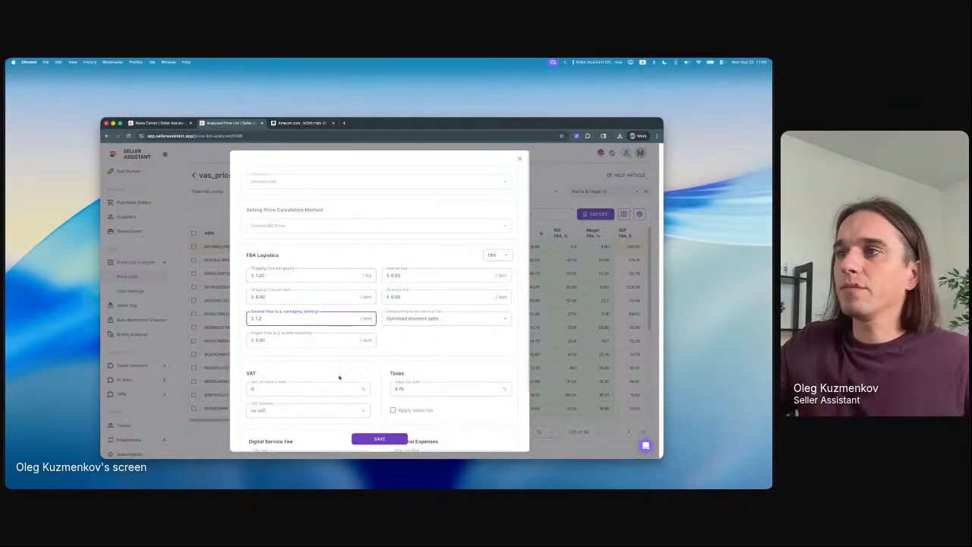
left_click(379, 439)
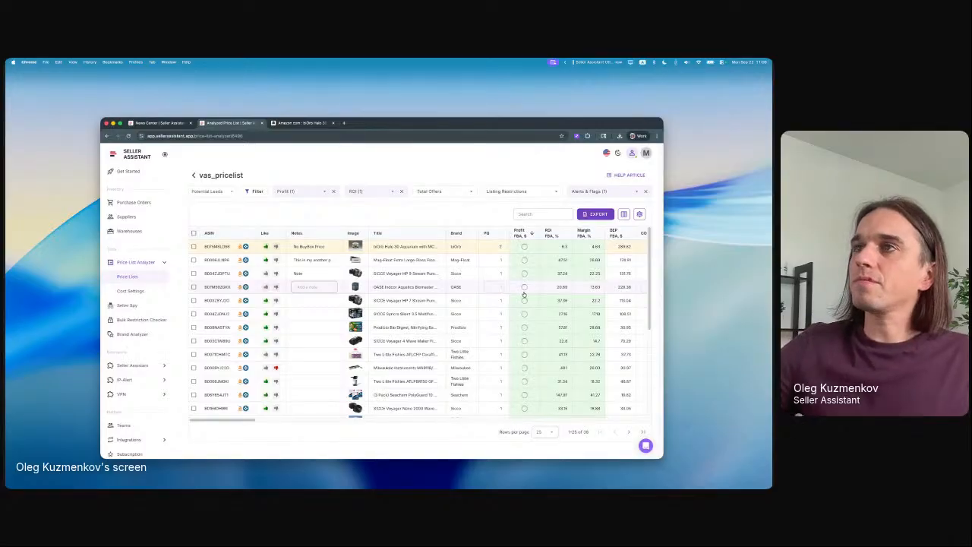
- Read the news post's Inline Editing & Recalculation and Notes sections, including the example table
left_click(169, 124)
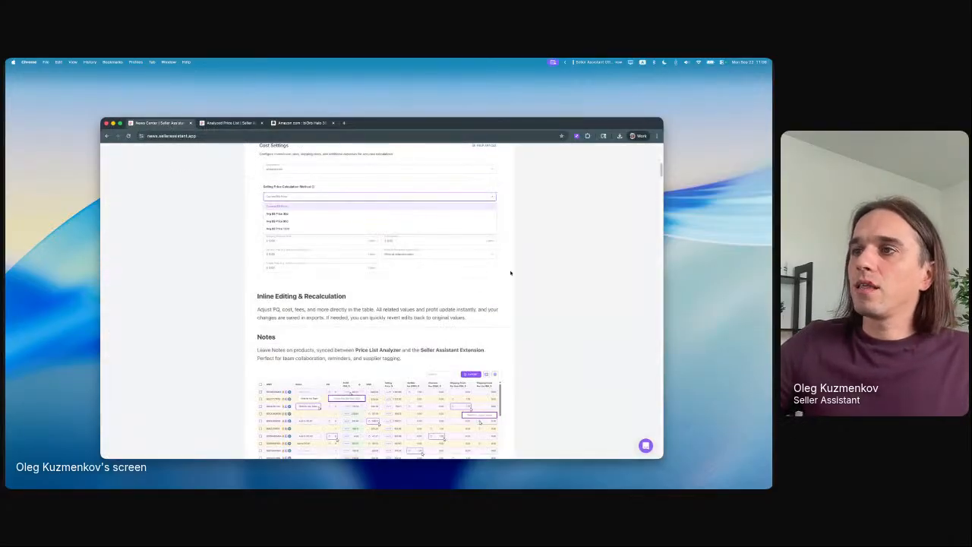
scroll(510, 272, "down", 5)
scroll(505, 277, "up", 5)
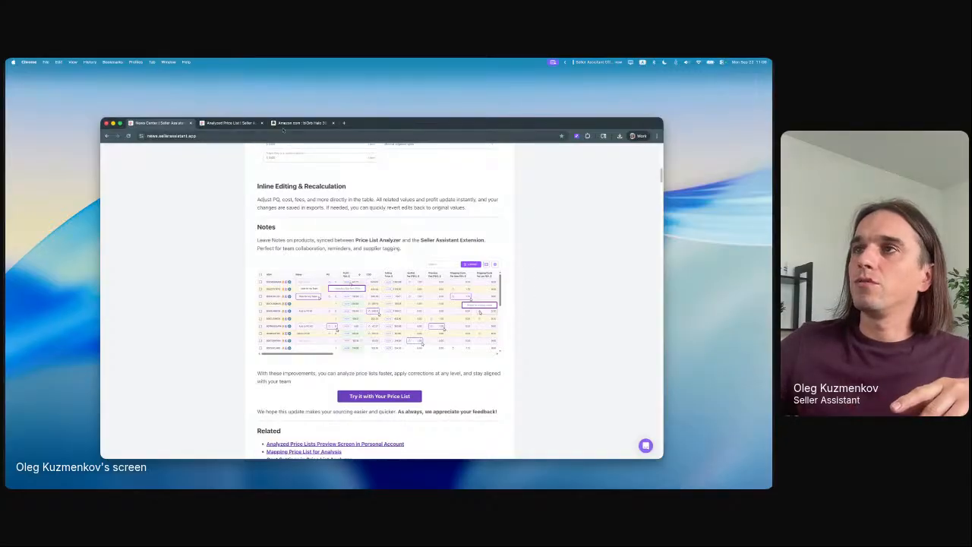
- Try a PQ of 2 for the Mag-Float product in the first row of the vas_pricelist analysis
left_click(228, 122)
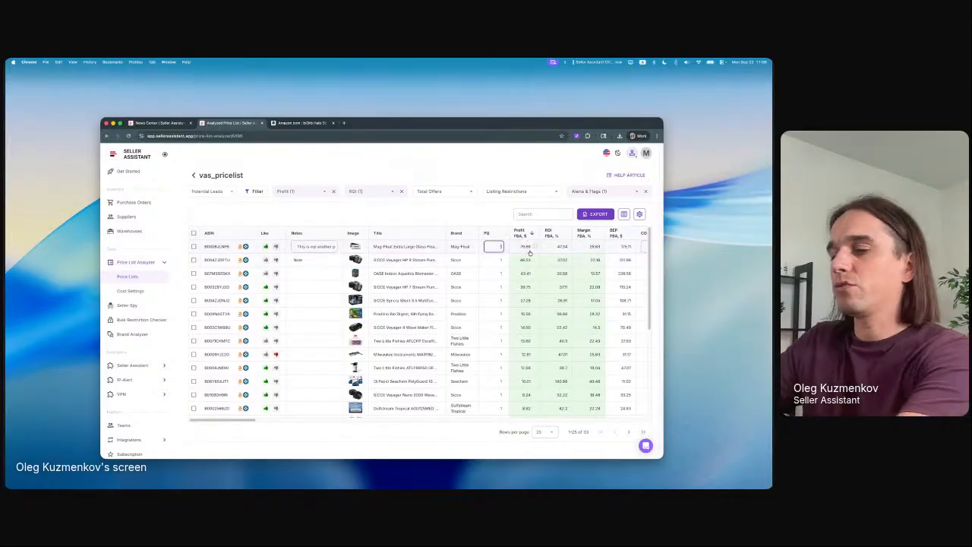
type("2")
key("Return")
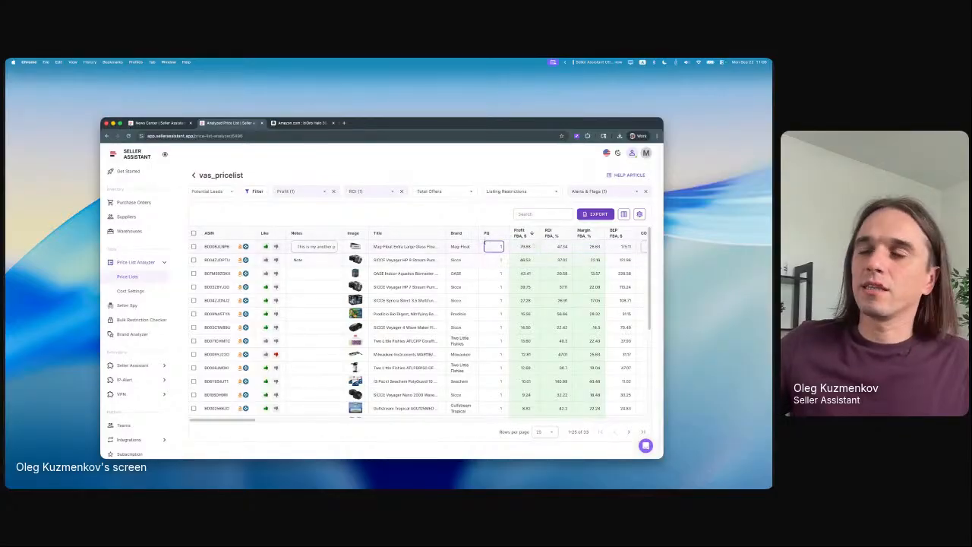
- Set the Mag-Float product's COG to 150.00 and revert it to the original value
left_click_drag(247, 422, 281, 423)
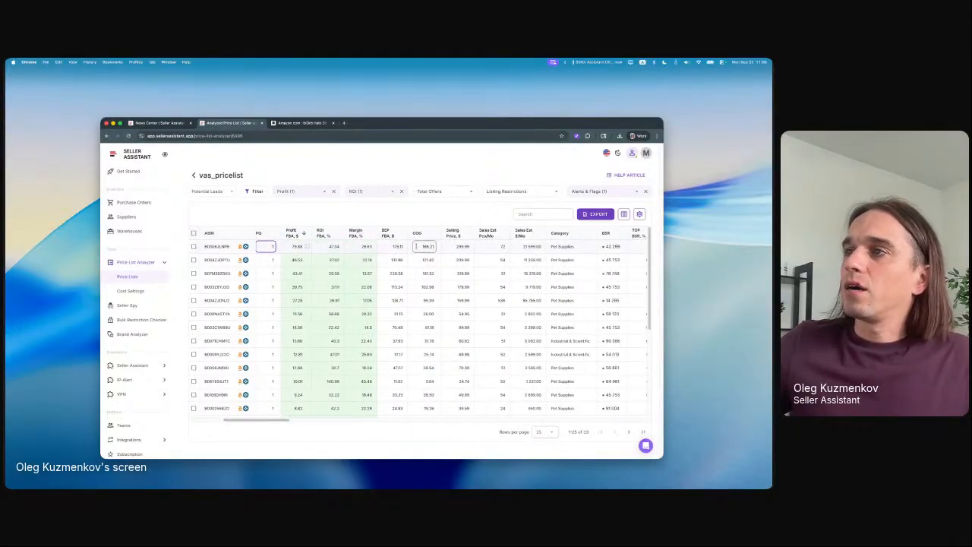
left_click(422, 247)
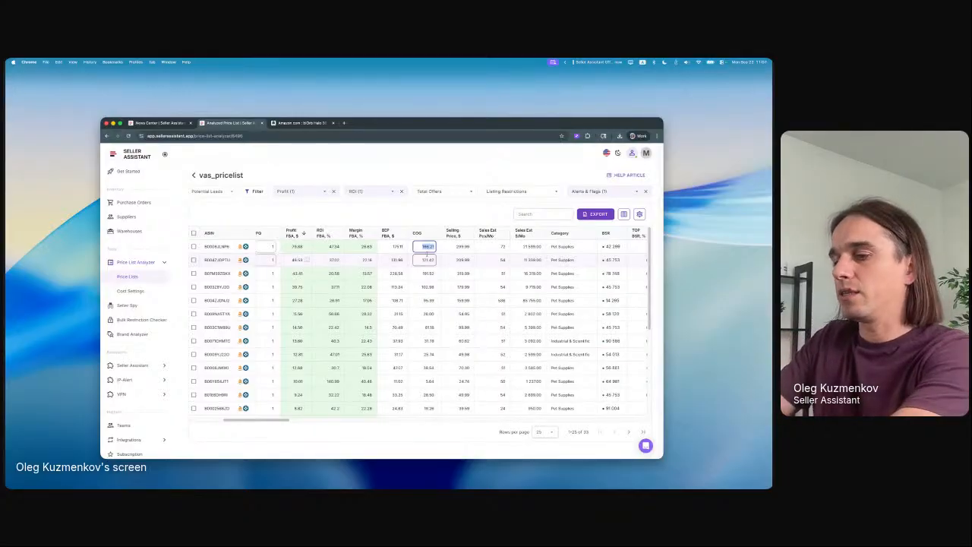
type("0.01")
key("Return")
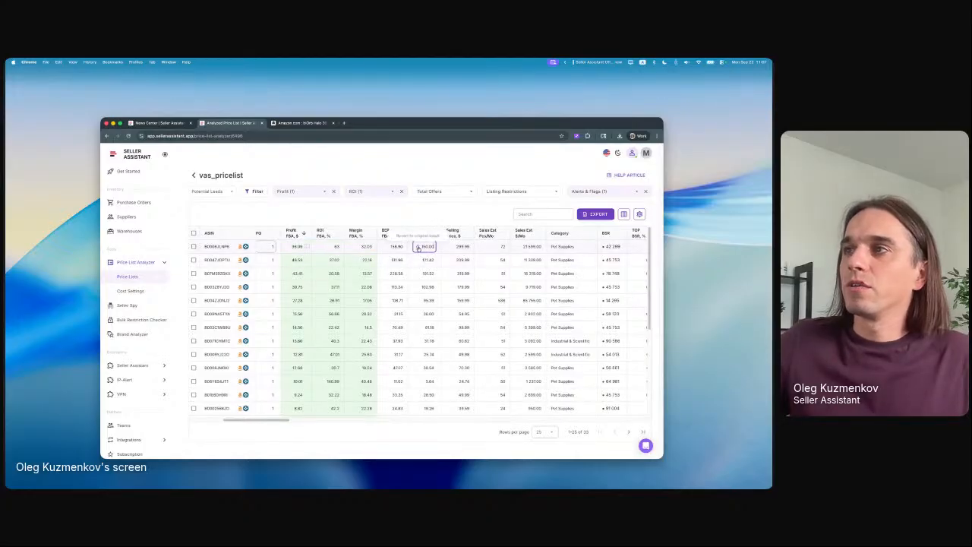
left_click(417, 248)
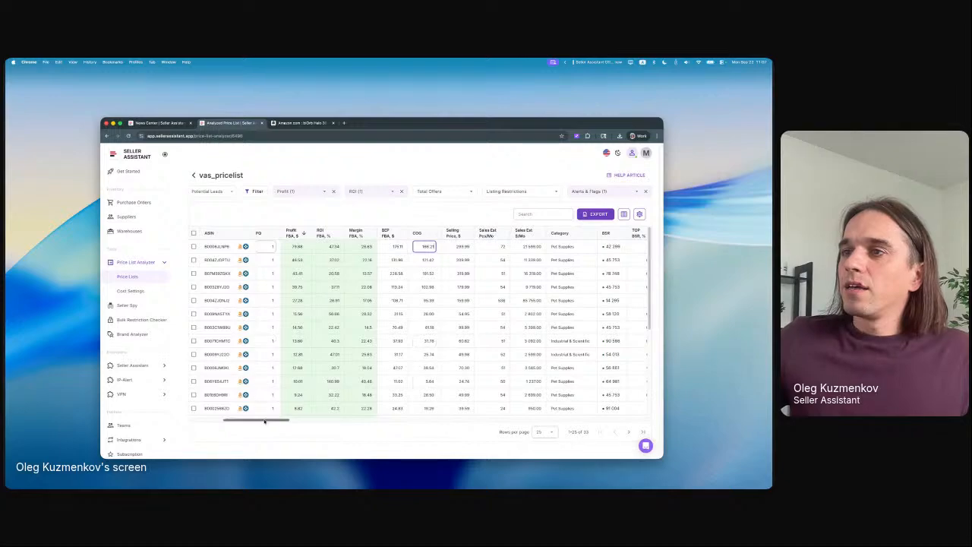
scroll(285, 368, "left", 5)
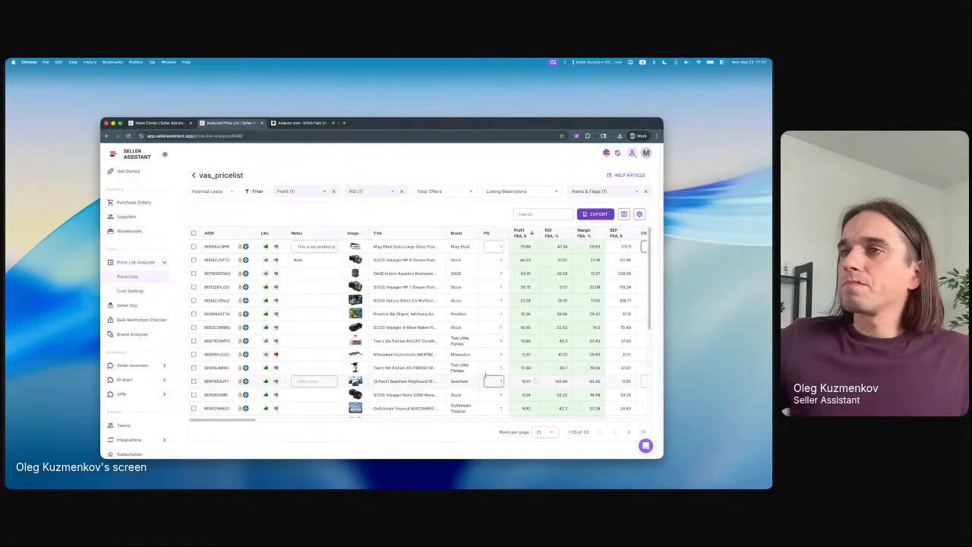